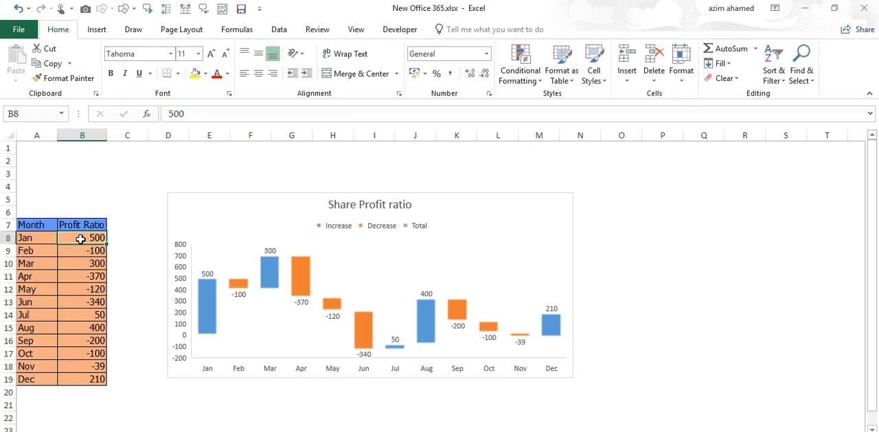
- Delete the existing "Share Profit ratio" chart from the worksheet
{"action": "mouse_move", "coordinate": [203, 325]}
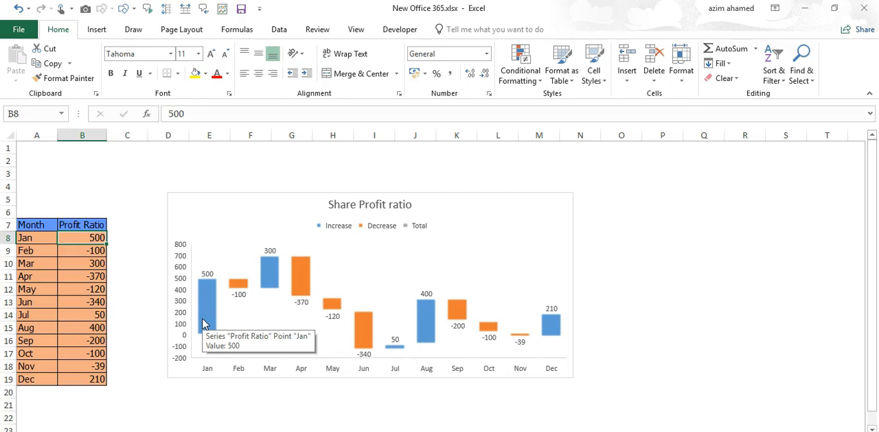
{"action": "left_click", "coordinate": [486, 199]}
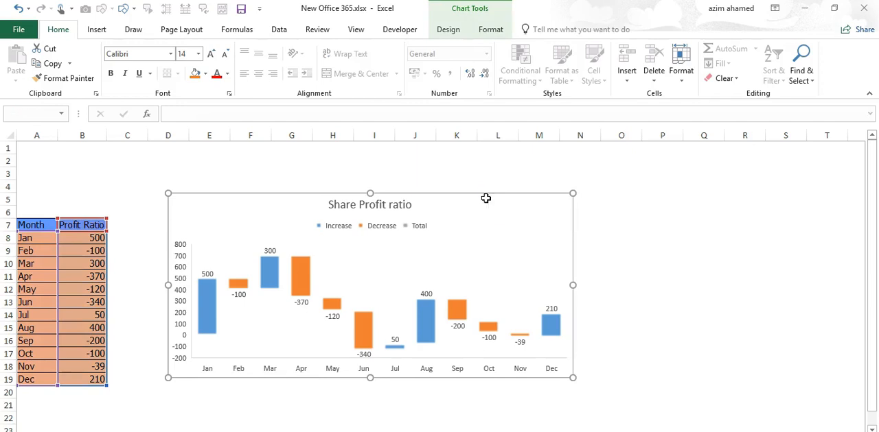
{"action": "key", "text": "Delete"}
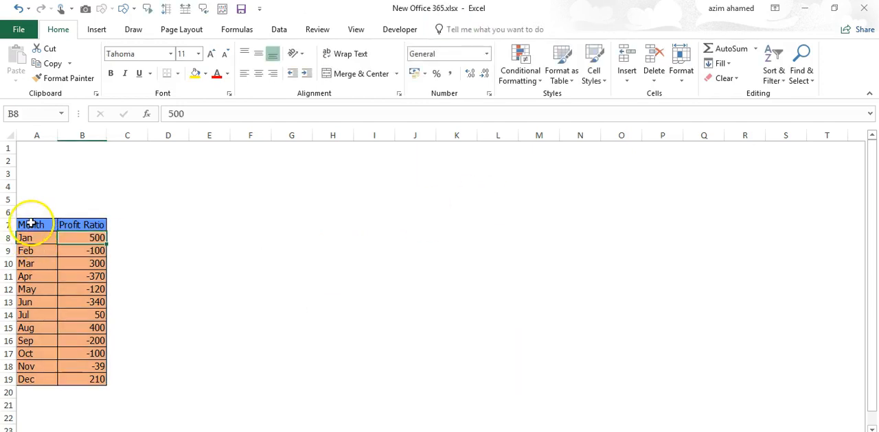
- Insert a Waterfall chart based on the Month and Profit Ratio data in A7:B19
{"action": "left_click_drag", "start_coordinate": [31, 224], "coordinate": [97, 379]}
{"action": "left_click", "coordinate": [98, 31]}
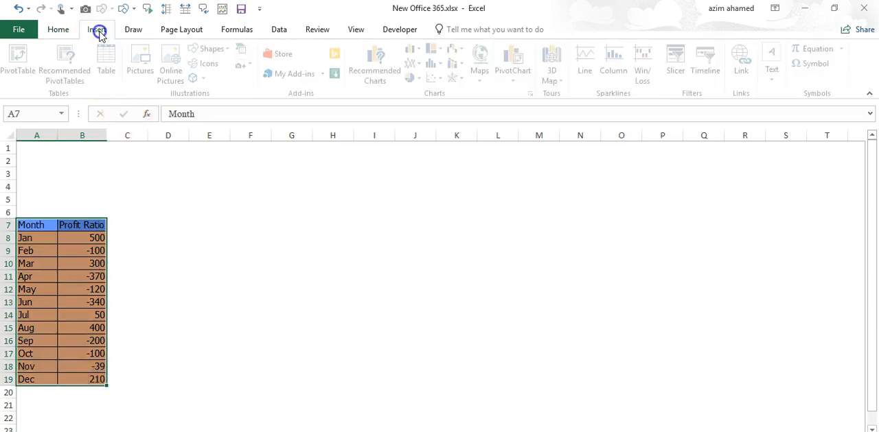
{"action": "left_click", "coordinate": [534, 96]}
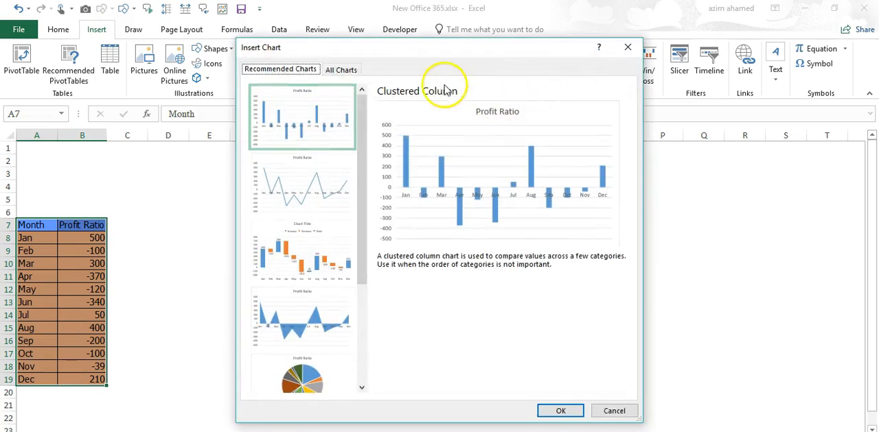
{"action": "scroll", "coordinate": [354, 118], "scroll_direction": "down", "scroll_amount": 1}
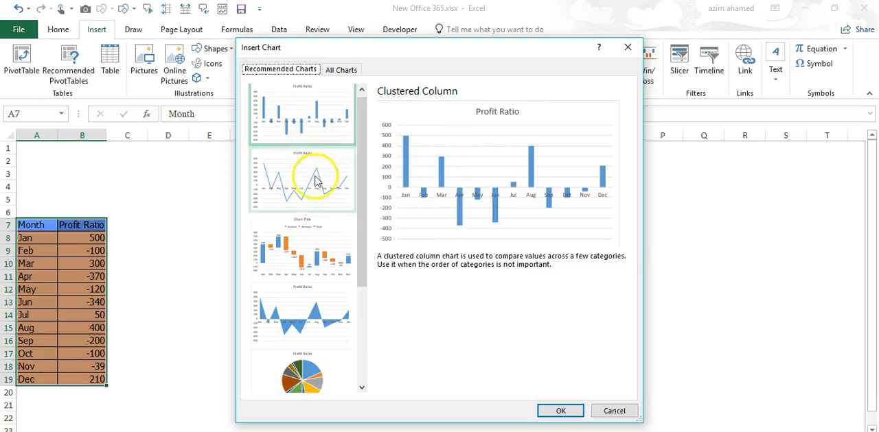
{"action": "left_click", "coordinate": [317, 254]}
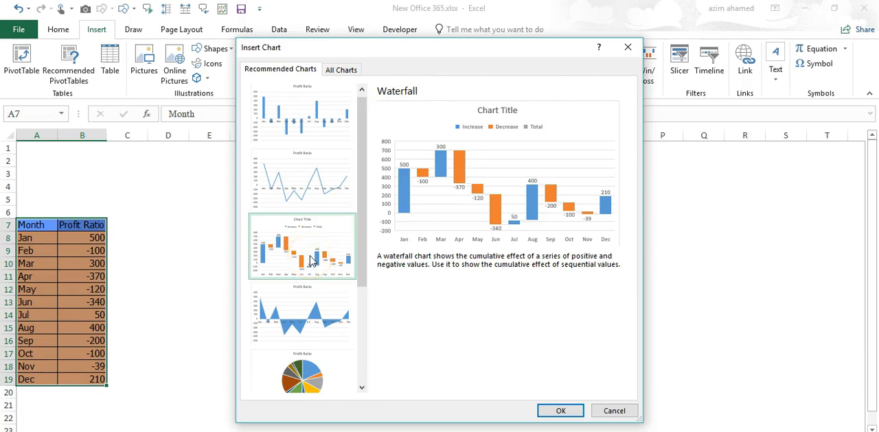
{"action": "left_click", "coordinate": [317, 238]}
{"action": "left_click", "coordinate": [343, 70]}
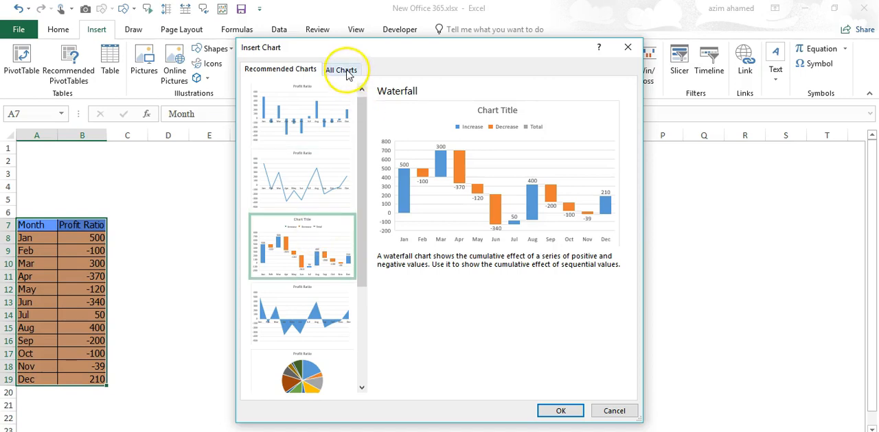
{"action": "left_click", "coordinate": [278, 112]}
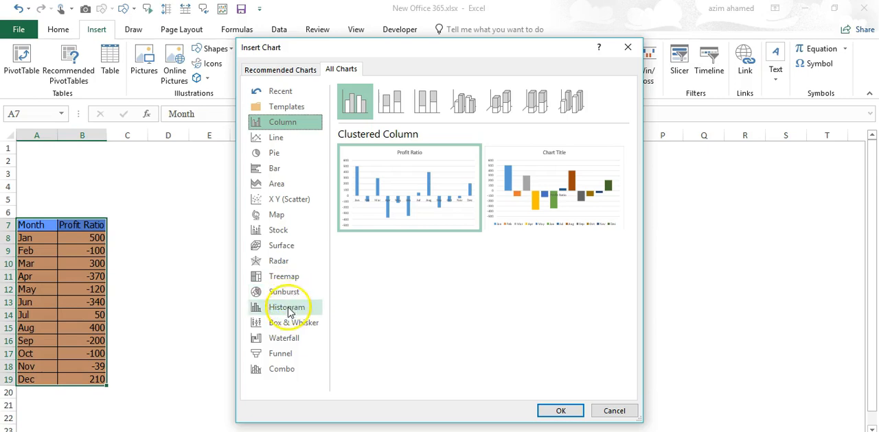
{"action": "left_click", "coordinate": [286, 340]}
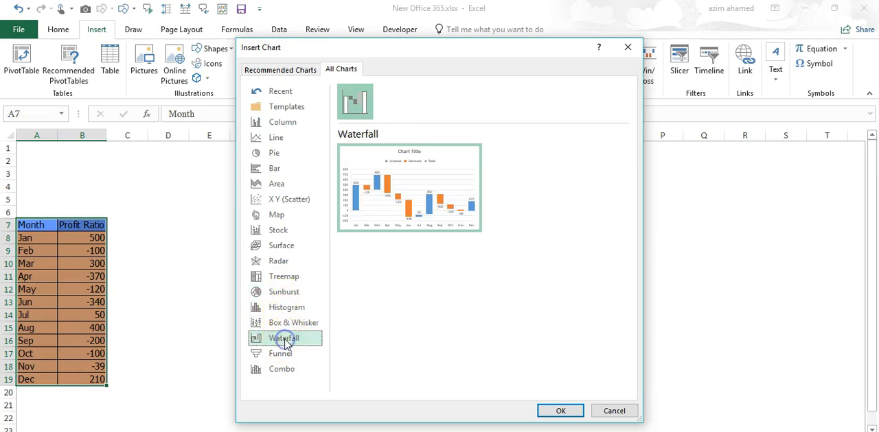
{"action": "left_click", "coordinate": [560, 411]}
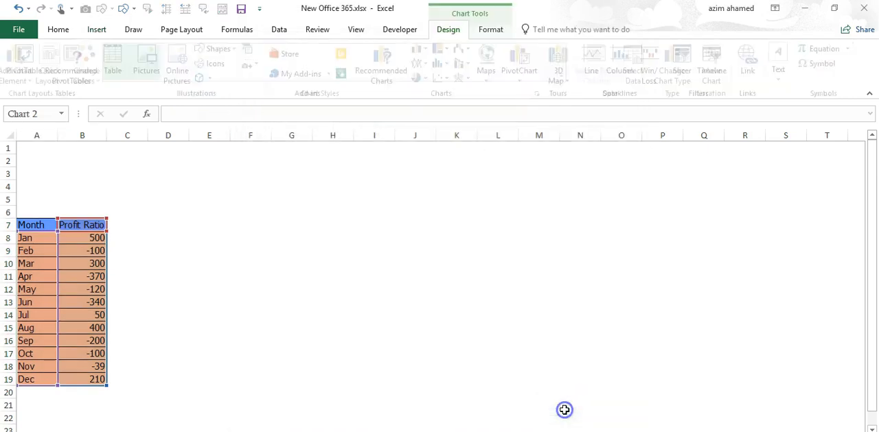
- Move the waterfall chart closer to the data table and widen it to span about columns E to P
{"action": "left_click_drag", "start_coordinate": [519, 211], "coordinate": [436, 205]}
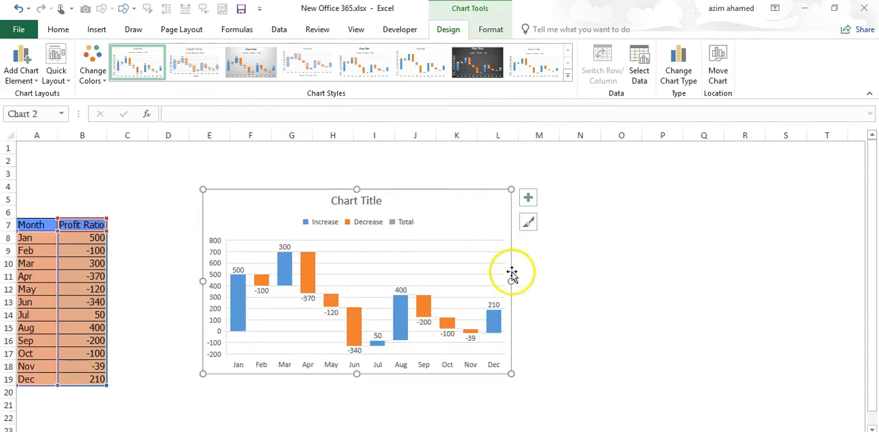
{"action": "left_click_drag", "start_coordinate": [511, 281], "coordinate": [677, 262]}
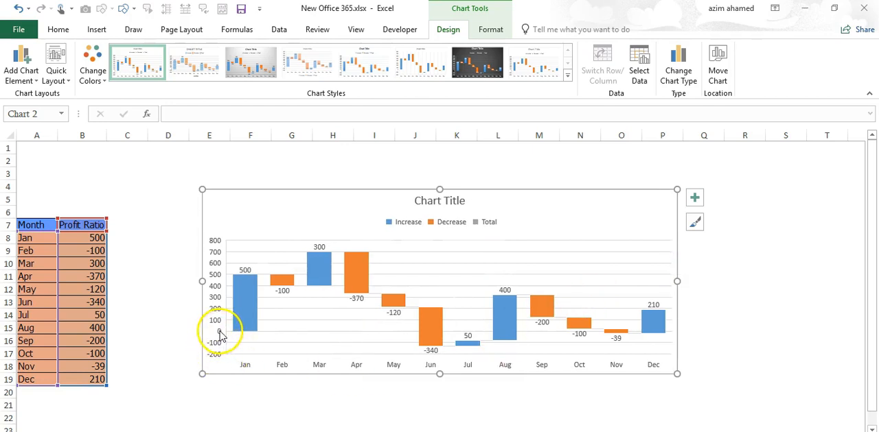
{"action": "mouse_move", "coordinate": [235, 338]}
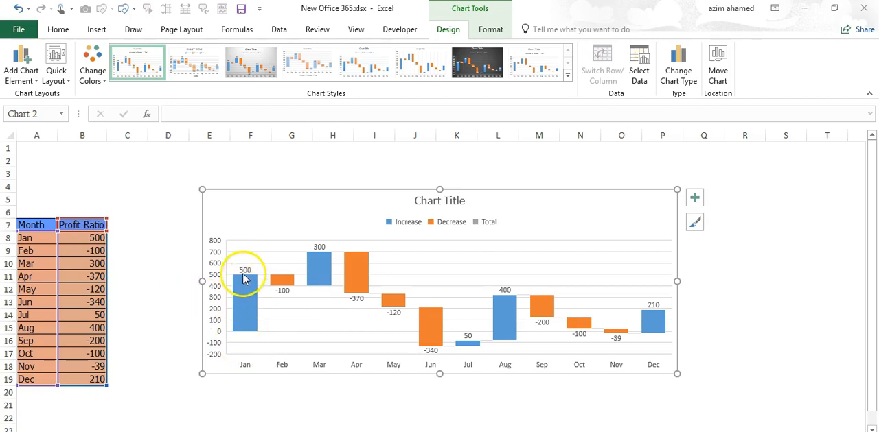
{"action": "mouse_move", "coordinate": [283, 289]}
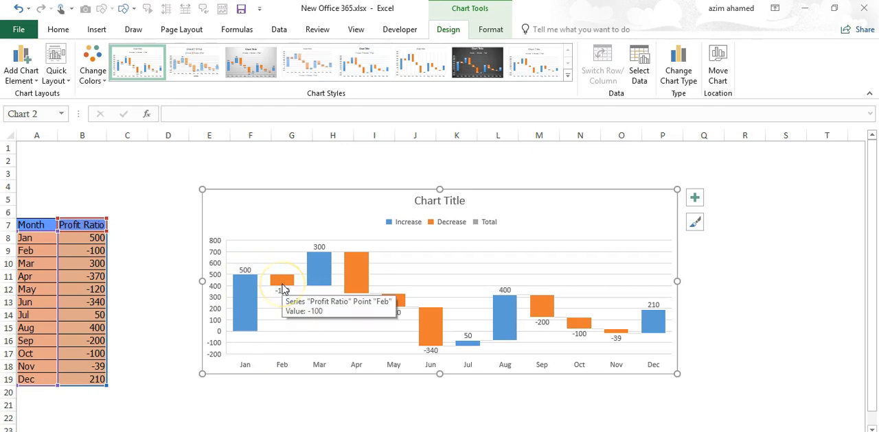
{"action": "left_click", "coordinate": [281, 273]}
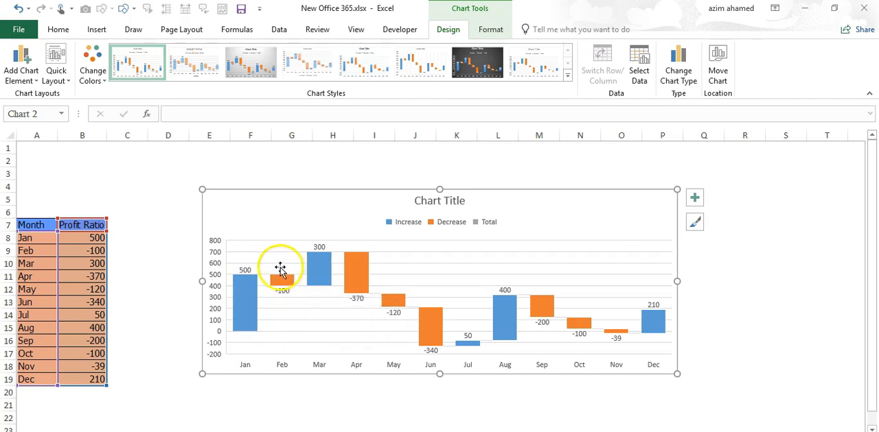
{"action": "mouse_move", "coordinate": [272, 285]}
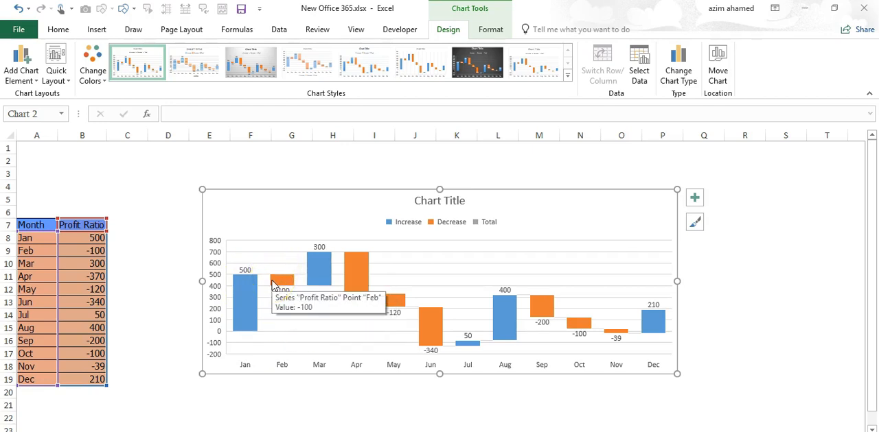
{"action": "left_click", "coordinate": [93, 276]}
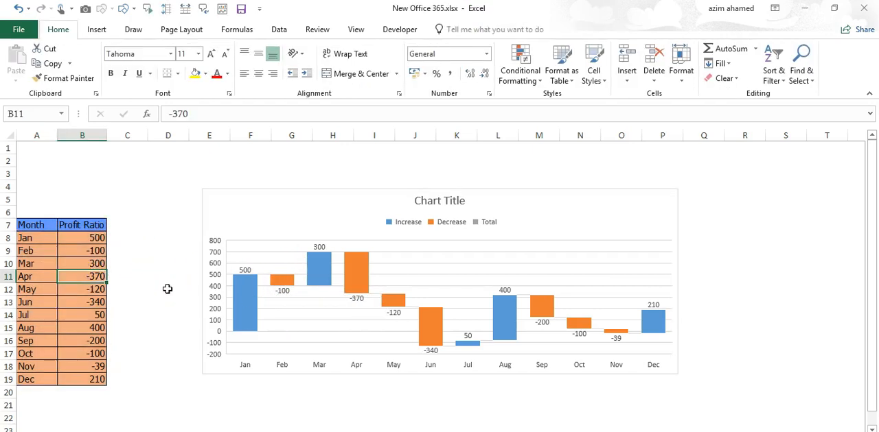
- Change the chart title to "Share Profit Ratio" and remove the value axis major gridlines from the chart
{"action": "left_click", "coordinate": [344, 206]}
{"action": "left_click", "coordinate": [463, 199]}
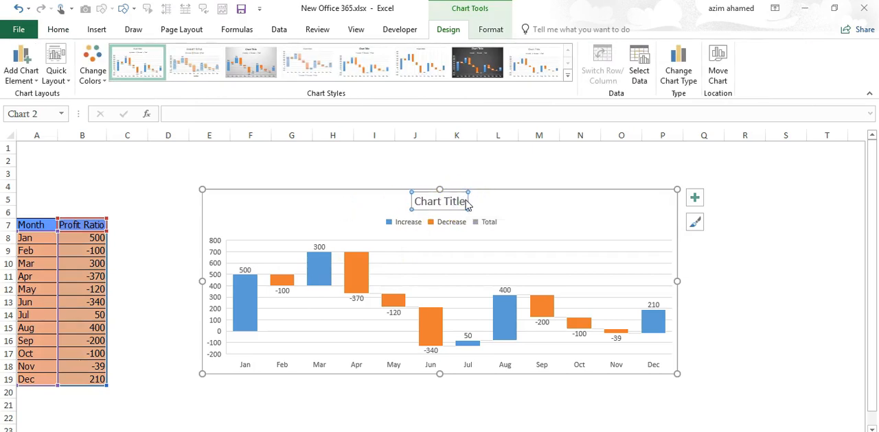
{"action": "left_click", "coordinate": [464, 202]}
{"action": "left_click_drag", "start_coordinate": [464, 202], "coordinate": [414, 202]}
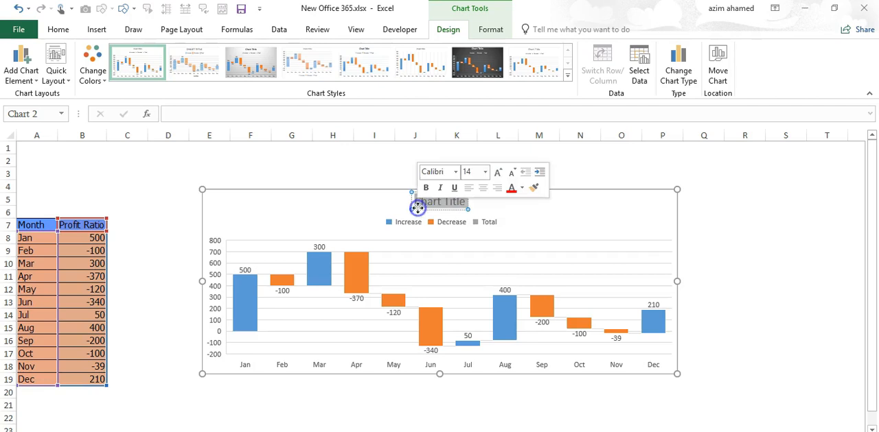
{"action": "type", "text": "Share P"}
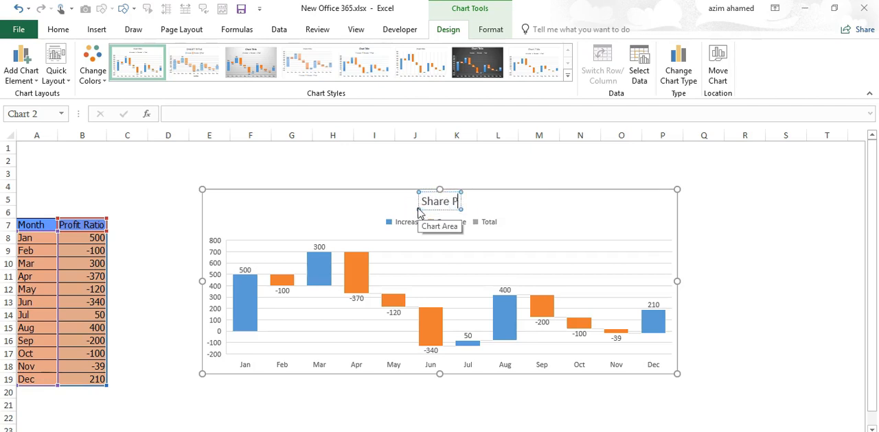
{"action": "type", "text": "rofit Ration"}
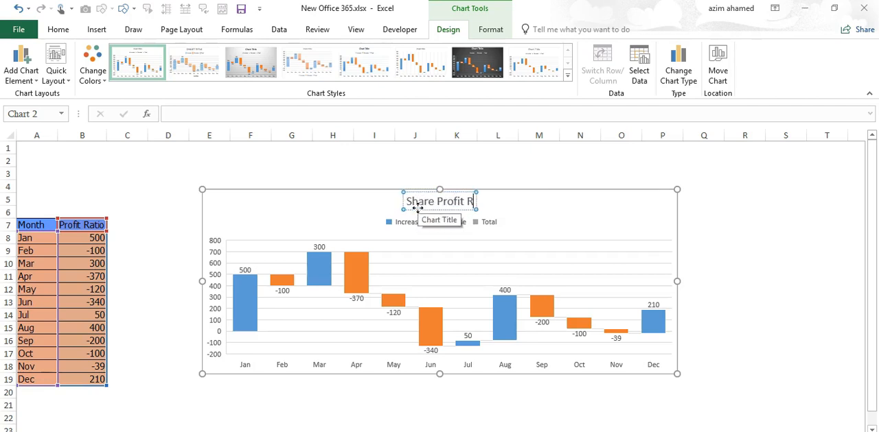
{"action": "key", "text": "BackSpace"}
{"action": "left_click", "coordinate": [562, 207]}
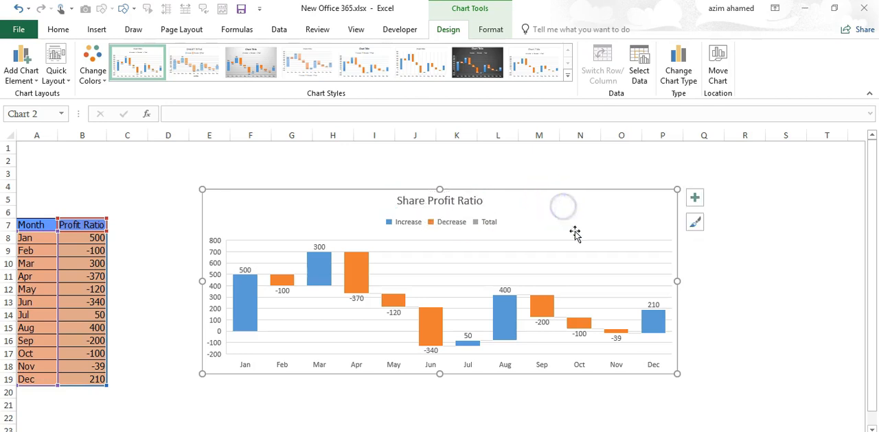
{"action": "left_click", "coordinate": [592, 252]}
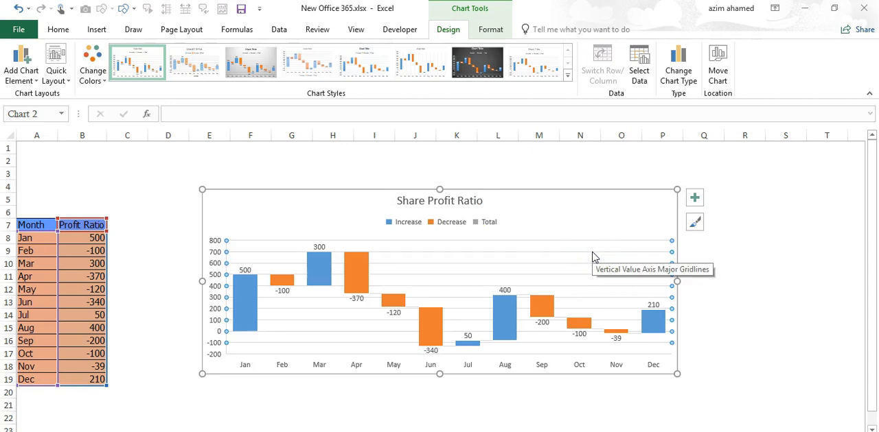
{"action": "key", "text": "Delete"}
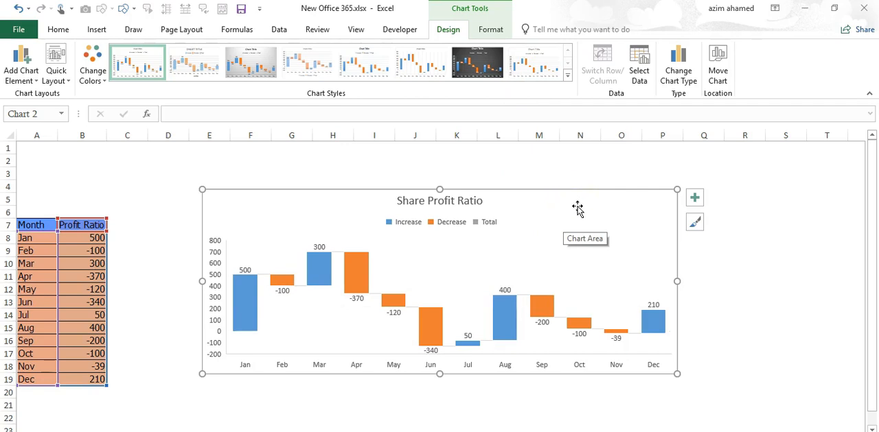
- Review the chart styles, color palettes, quick layouts and axis title options available for the waterfall chart without applying any
{"action": "left_click", "coordinate": [496, 31]}
{"action": "left_click", "coordinate": [457, 35]}
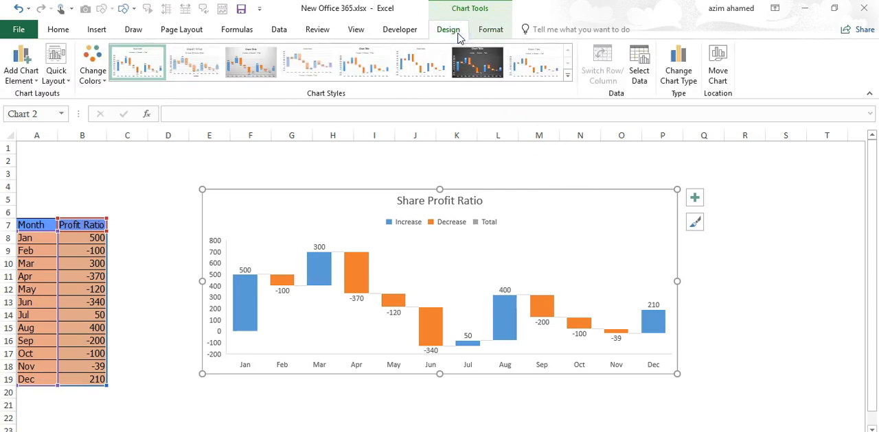
{"action": "left_click", "coordinate": [566, 76]}
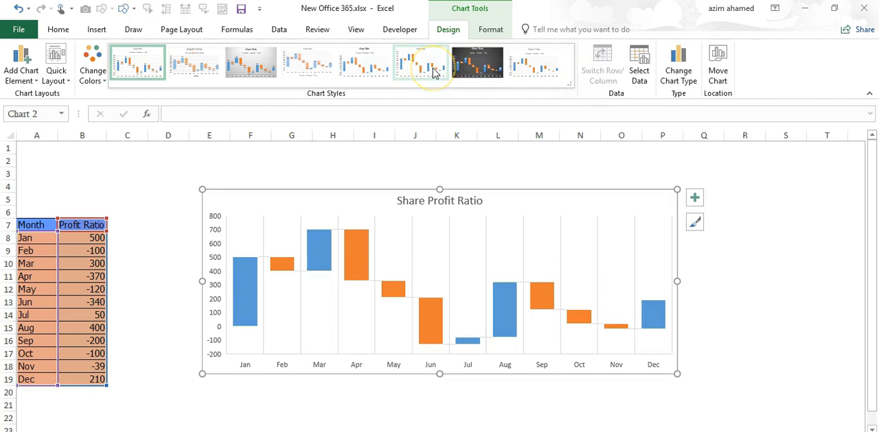
{"action": "left_click", "coordinate": [373, 78]}
{"action": "left_click", "coordinate": [332, 77]}
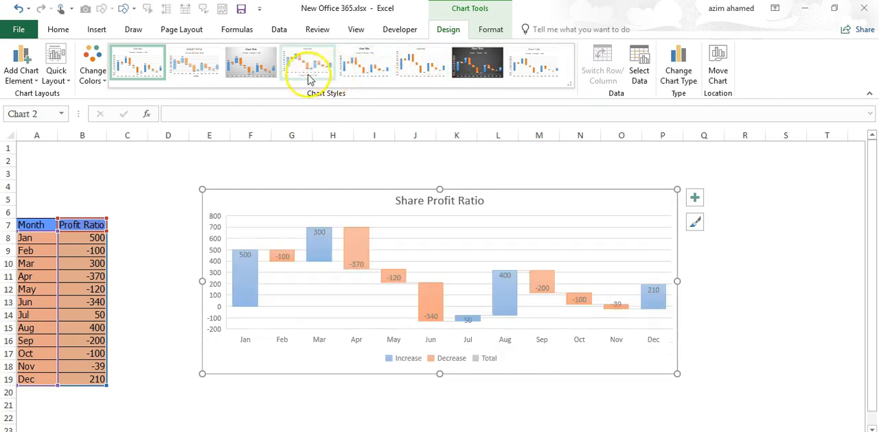
{"action": "left_click", "coordinate": [97, 82]}
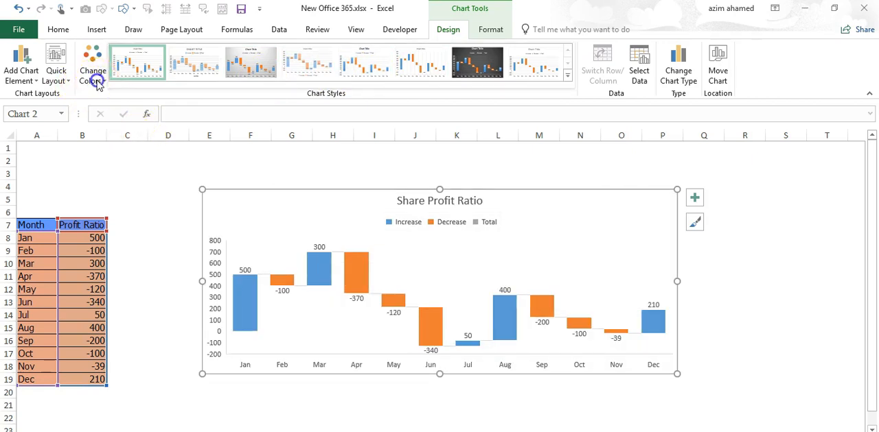
{"action": "left_click", "coordinate": [59, 81]}
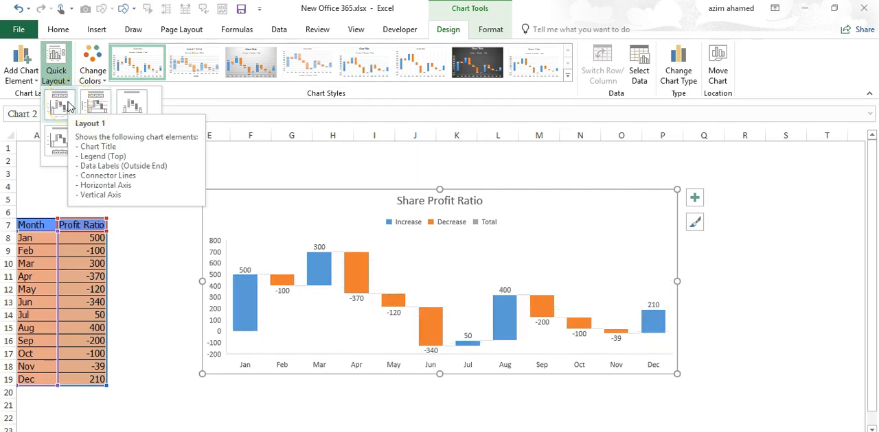
{"action": "left_click", "coordinate": [221, 168]}
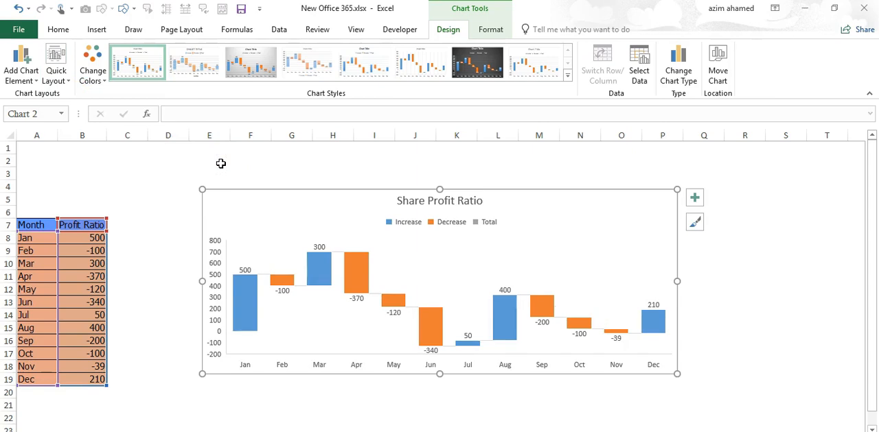
{"action": "left_click", "coordinate": [37, 81]}
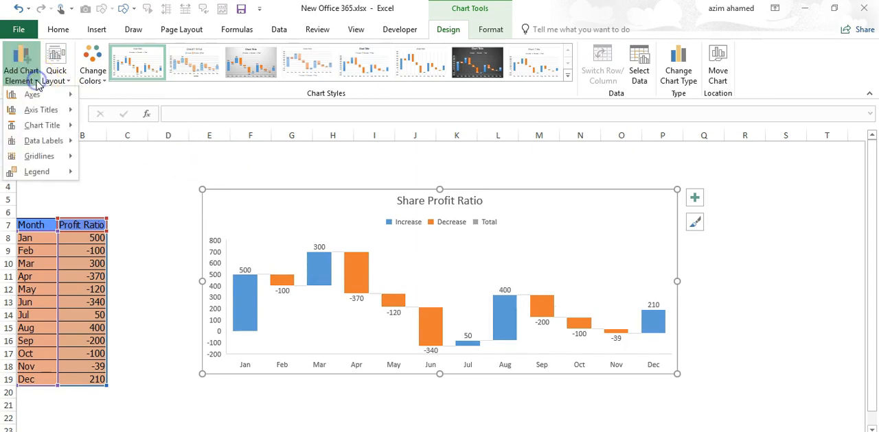
{"action": "mouse_move", "coordinate": [49, 125]}
{"action": "mouse_move", "coordinate": [49, 112]}
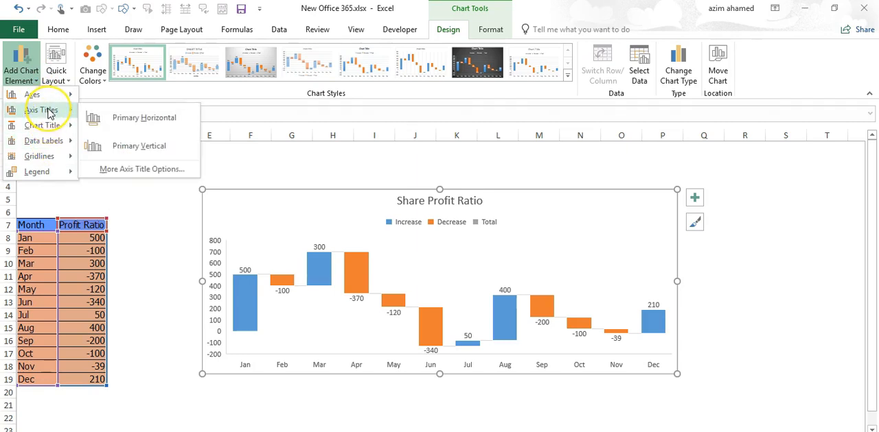
{"action": "left_click", "coordinate": [143, 198]}
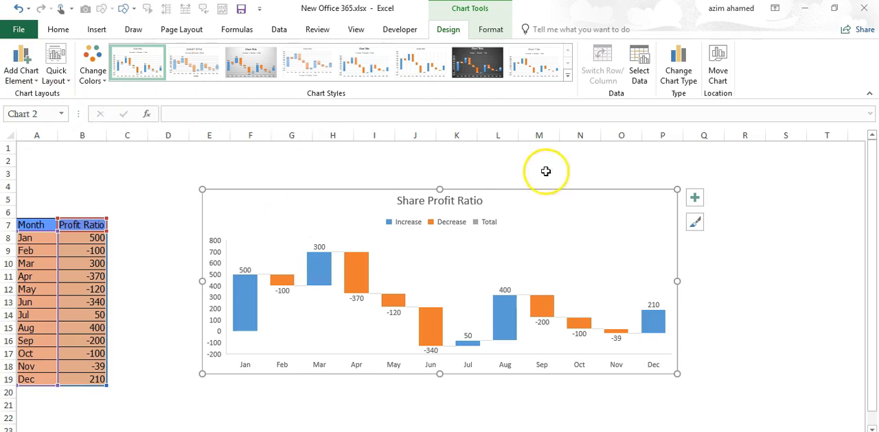
- Hide the waterfall chart's data labels and show them again to compare the chart with and without them
{"action": "left_click", "coordinate": [695, 201]}
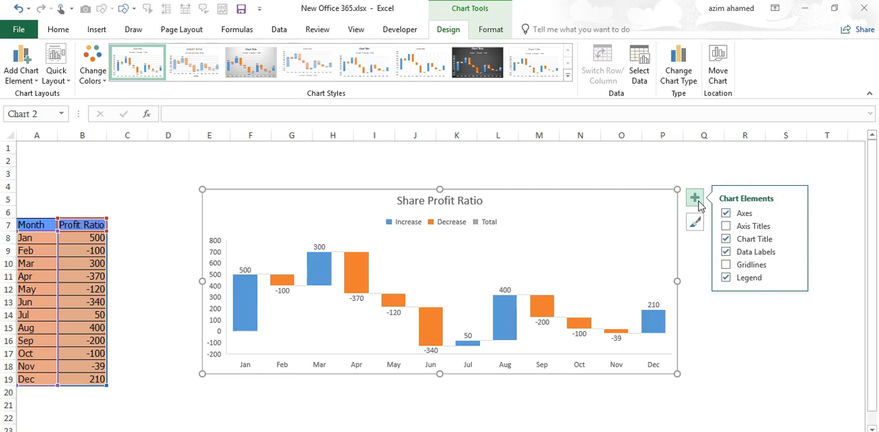
{"action": "left_click", "coordinate": [725, 253]}
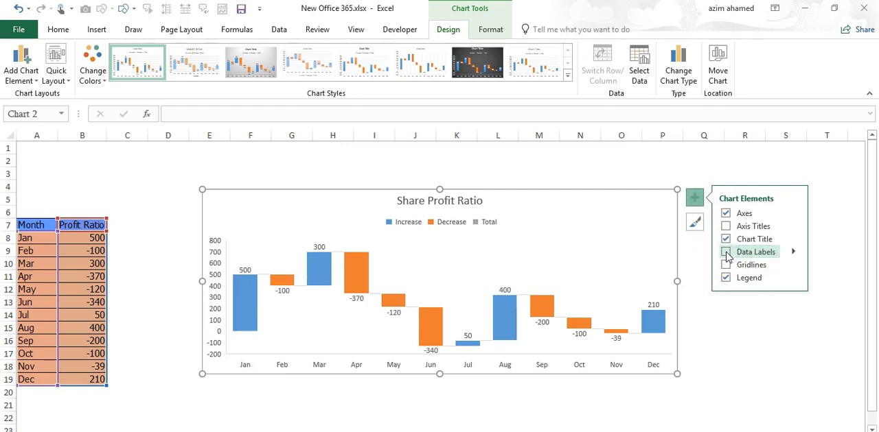
{"action": "left_click", "coordinate": [725, 253]}
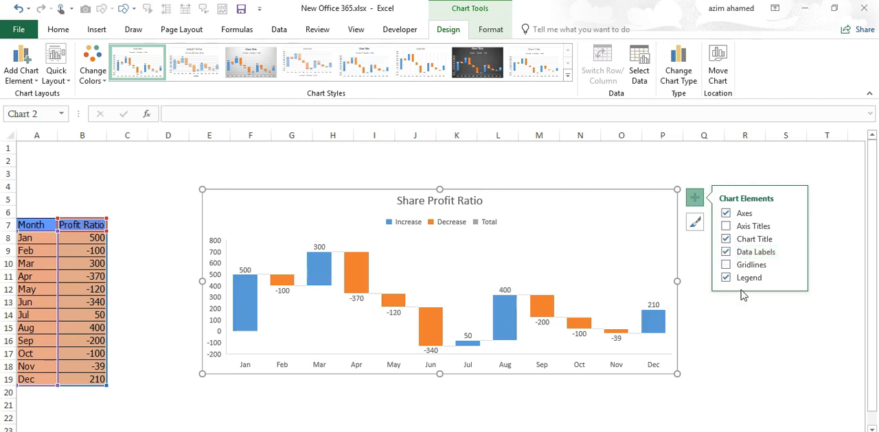
{"action": "left_click", "coordinate": [725, 253]}
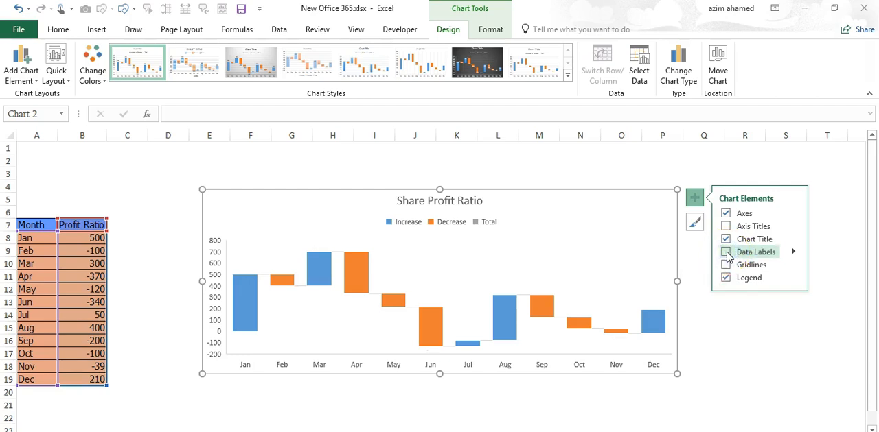
{"action": "left_click", "coordinate": [726, 253]}
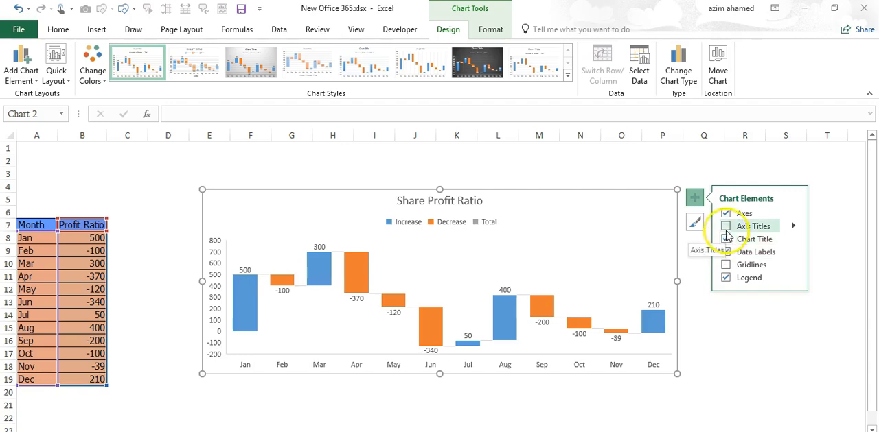
- Examine the waterfall chart's bars and its Increase and Decrease legend entries, and leave the chart by selecting cell F3
{"action": "left_click", "coordinate": [725, 227]}
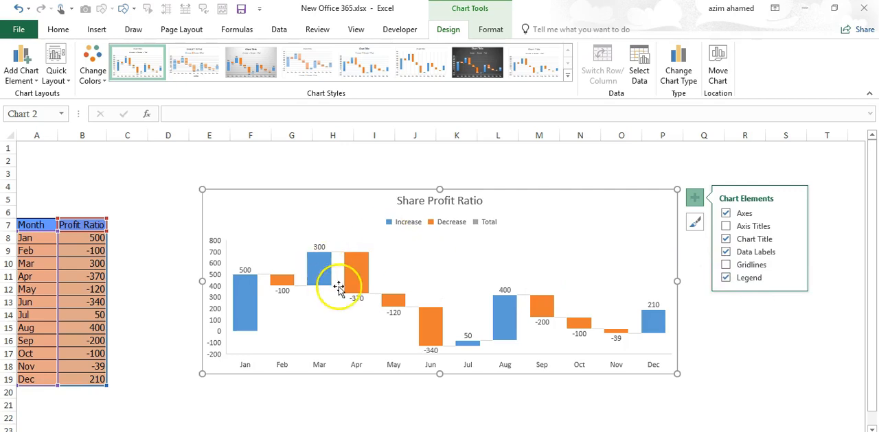
{"action": "mouse_move", "coordinate": [353, 297]}
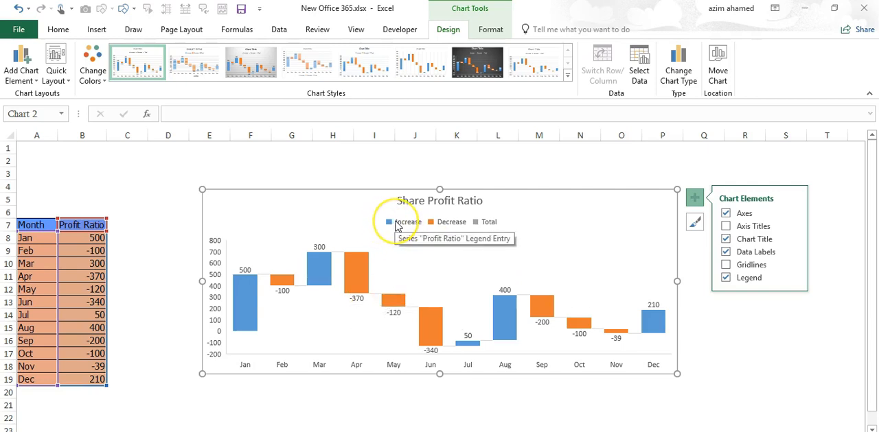
{"action": "left_click", "coordinate": [445, 225]}
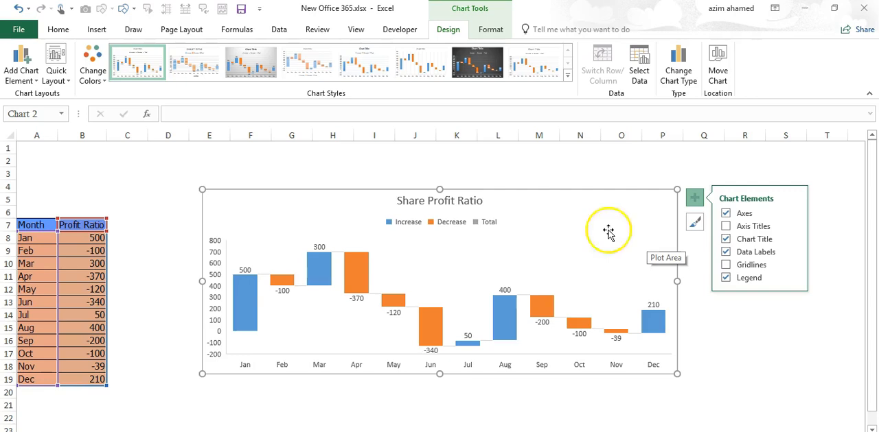
{"action": "left_click", "coordinate": [271, 179]}
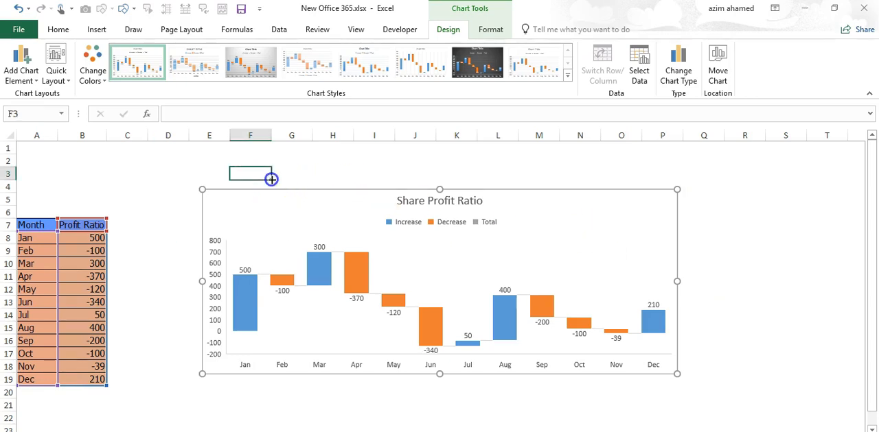